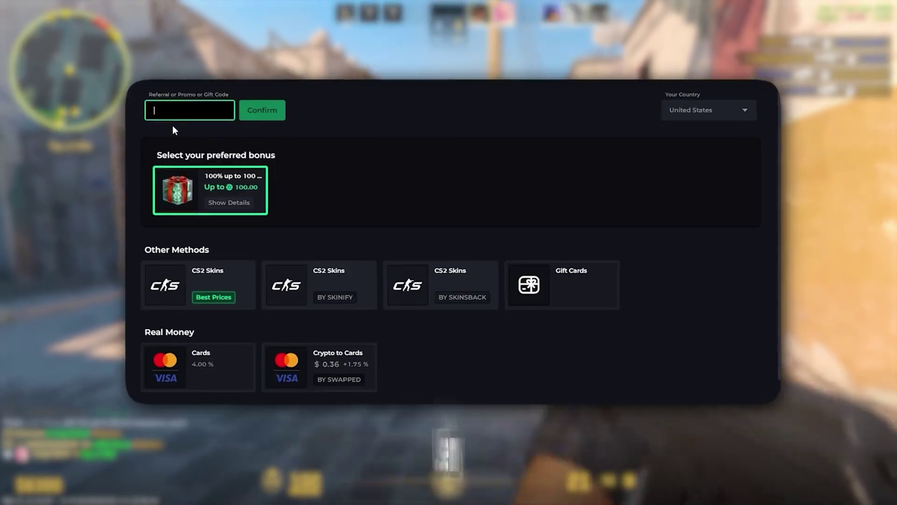
- Paste the clipboard contents with Ctrl+V
text(HOWTOBOOST)
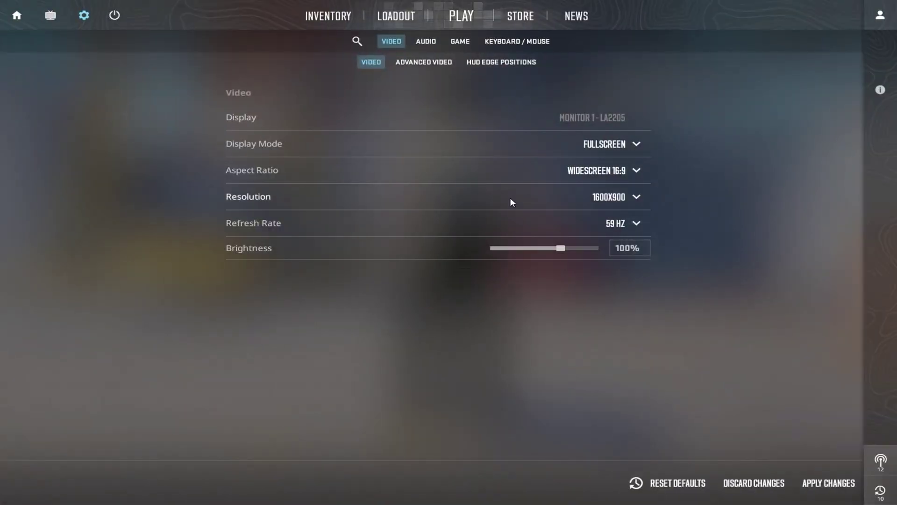
- Set the aspect ratio to Normal 4:3 and the resolution to 1280x960
click(627, 195)
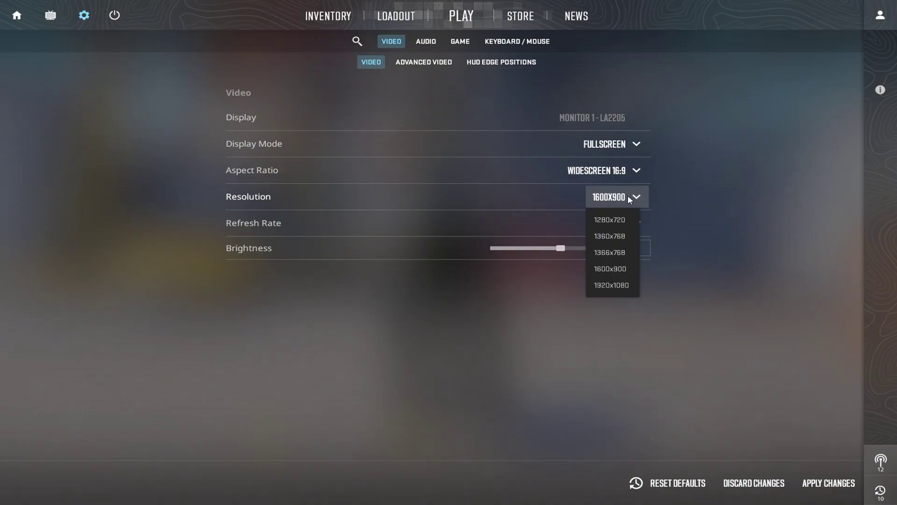
click(602, 176)
click(588, 193)
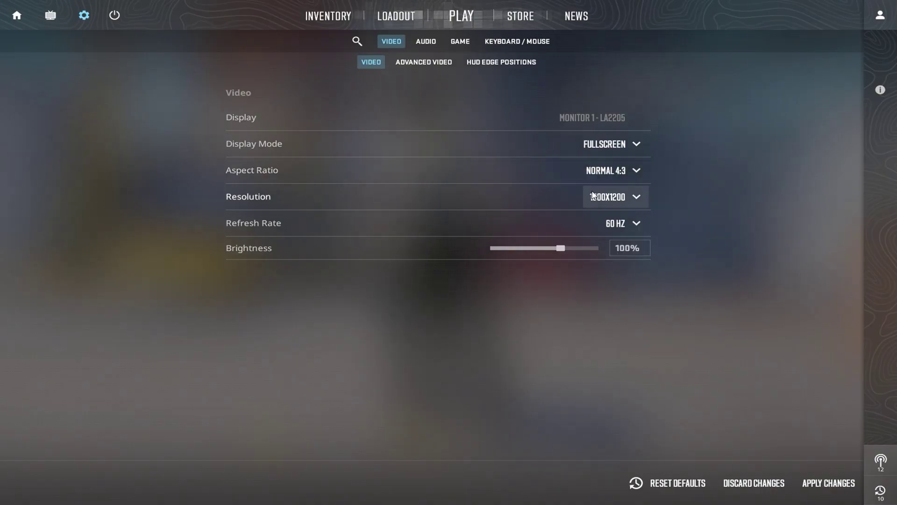
click(612, 197)
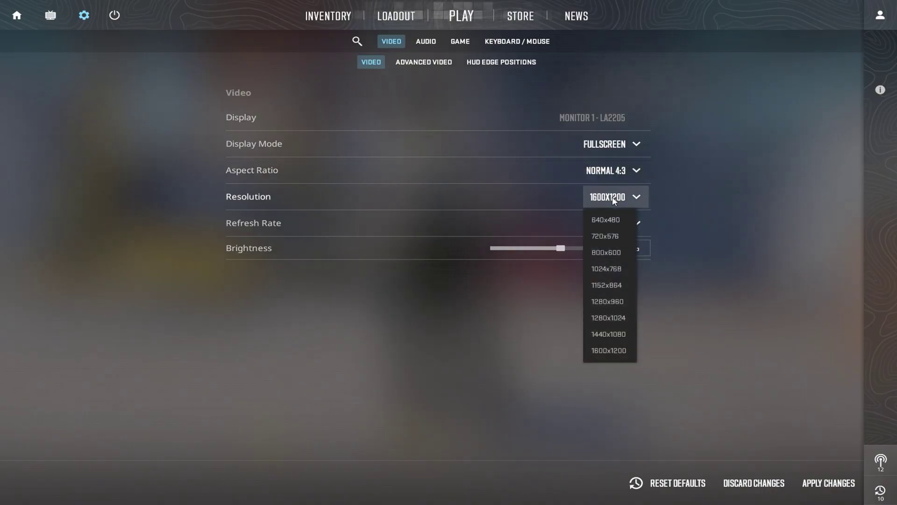
click(613, 302)
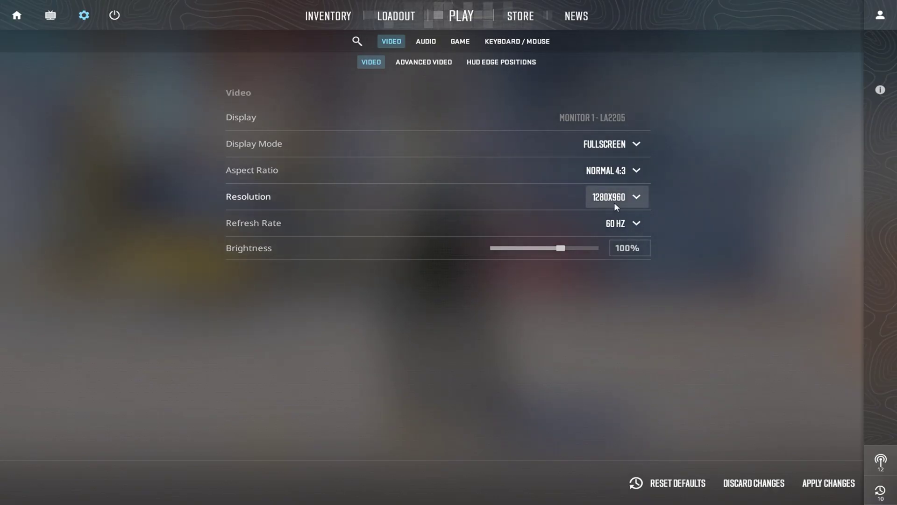
- Confirm Normal 4:3 stays selected and the display mode remains Fullscreen
click(624, 174)
click(624, 173)
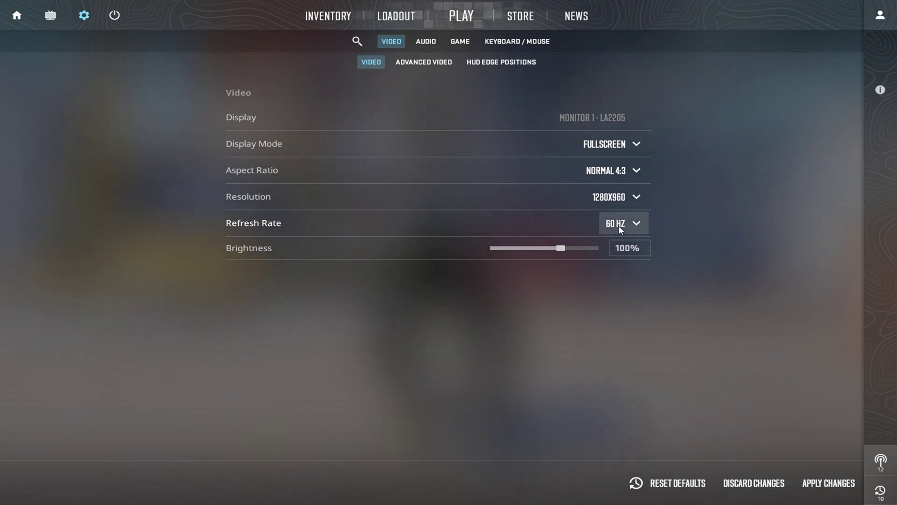
click(597, 145)
click(598, 142)
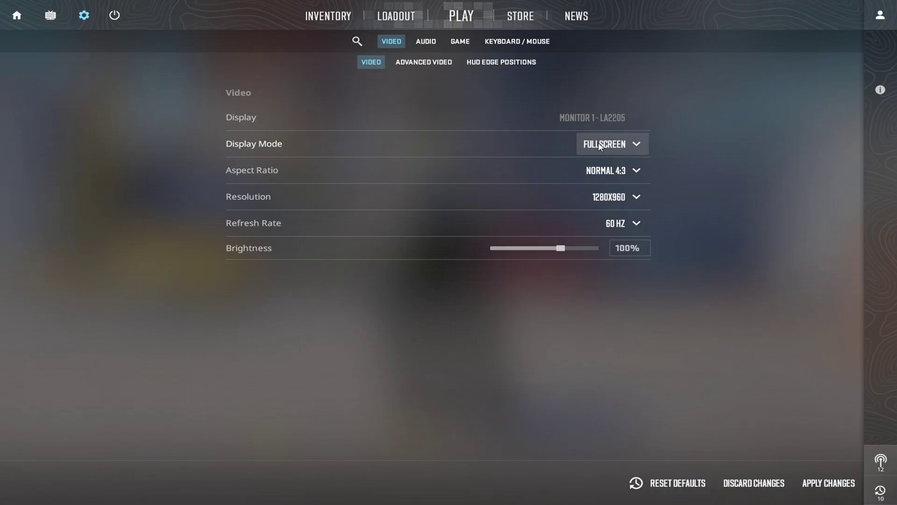
click(627, 146)
click(627, 144)
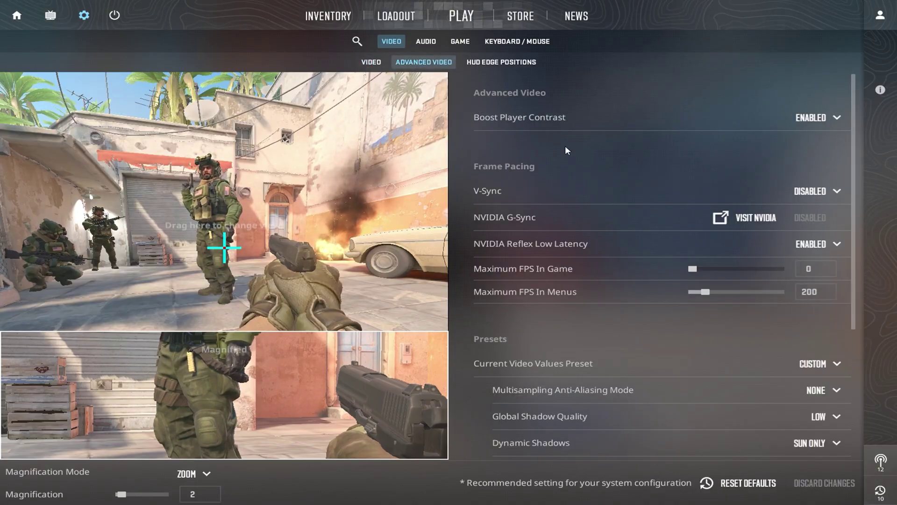
- Keep Boost Player Contrast on Enabled and V-Sync on Disabled
mouse_move(737, 116)
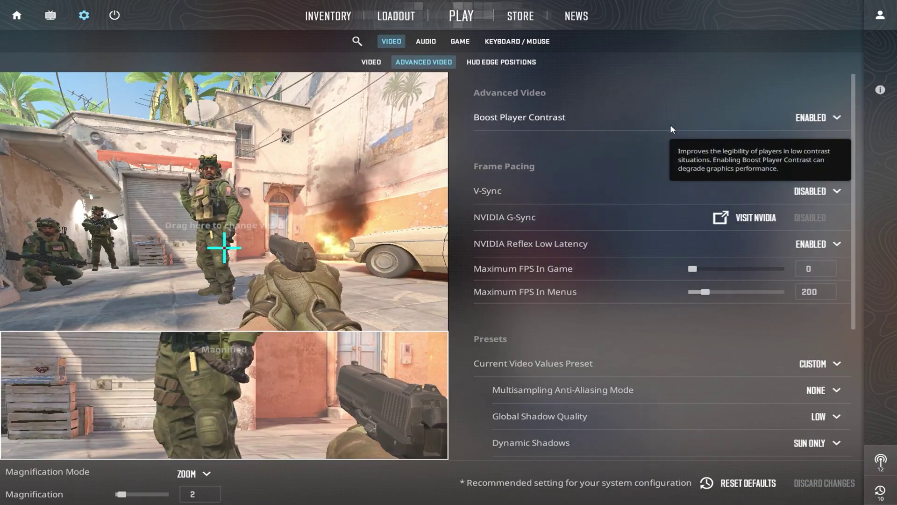
click(823, 124)
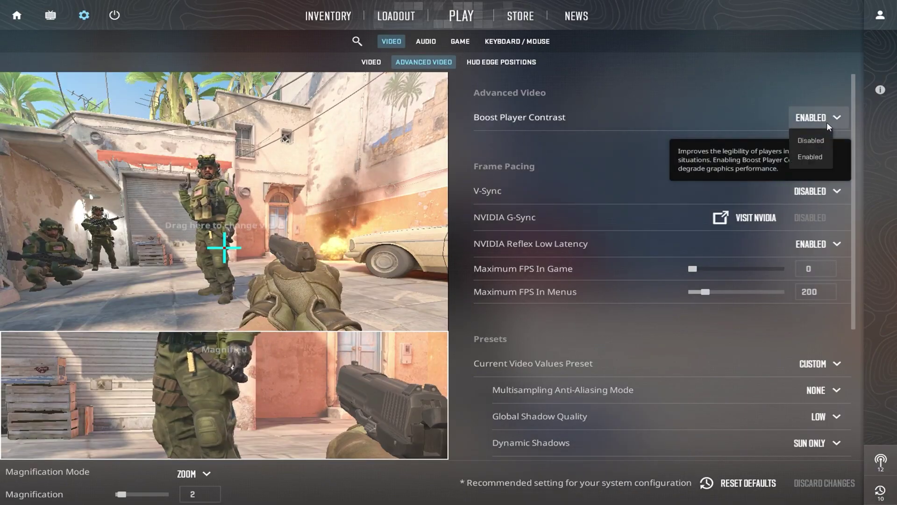
click(806, 158)
mouse_move(803, 194)
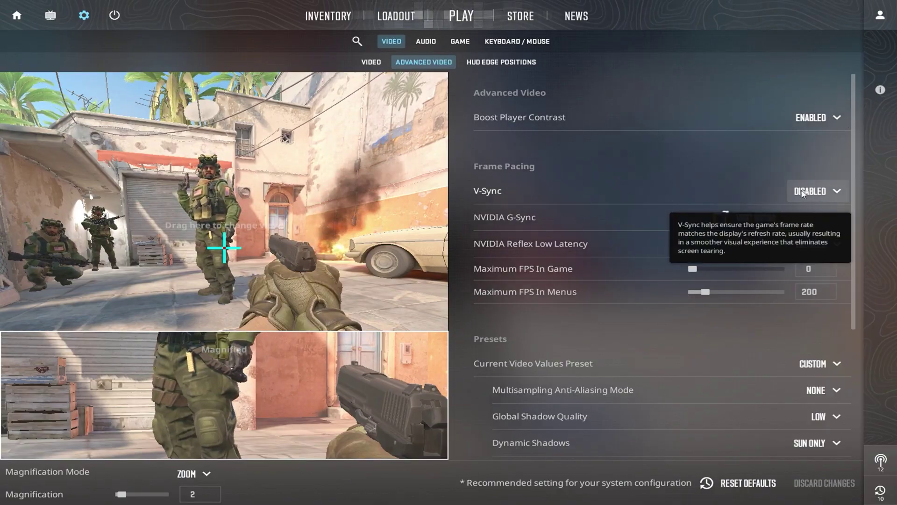
click(802, 193)
click(821, 190)
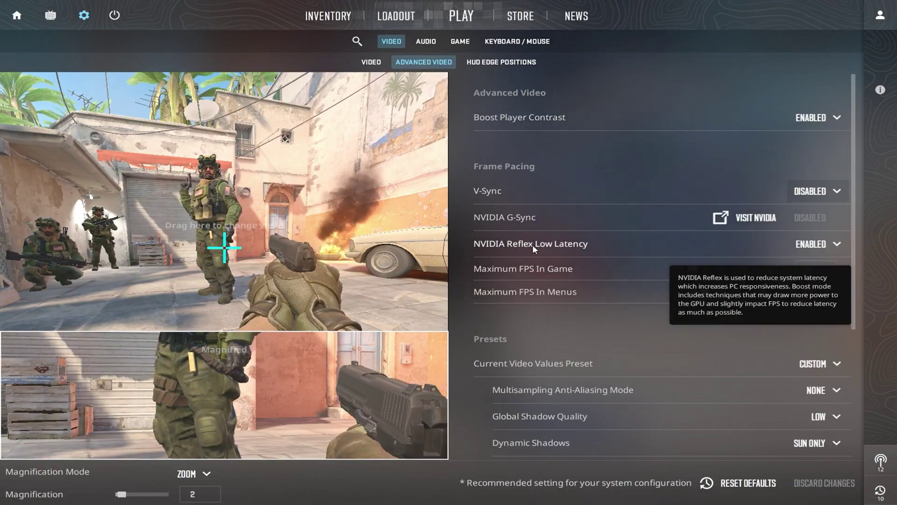
- Set NVIDIA Reflex Low Latency to Enabled + Boost
click(831, 243)
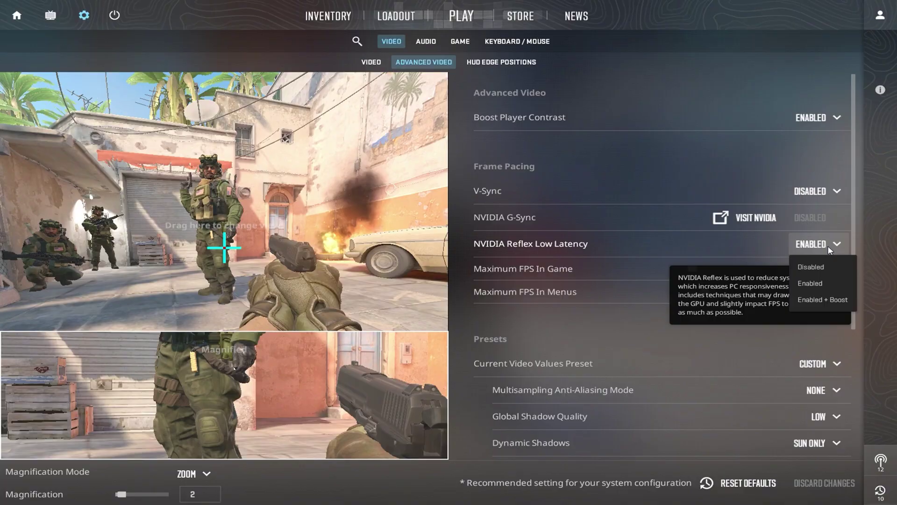
click(805, 298)
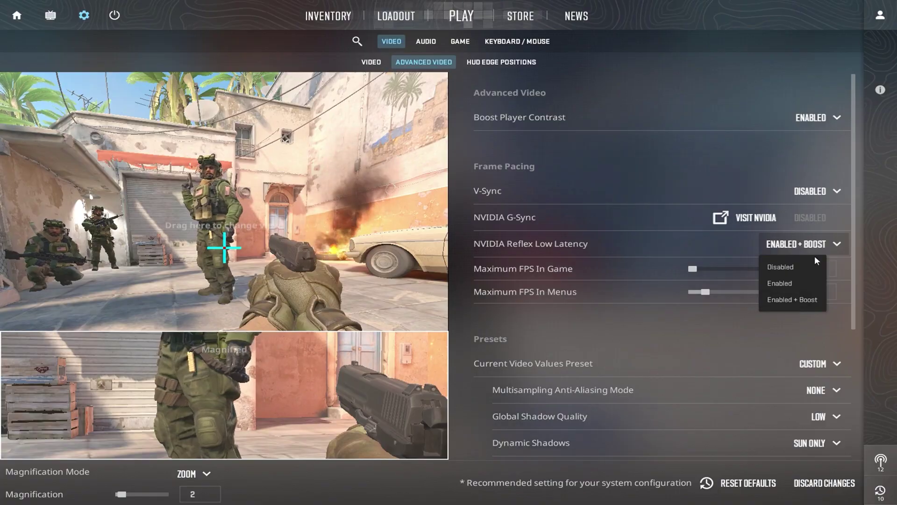
click(781, 251)
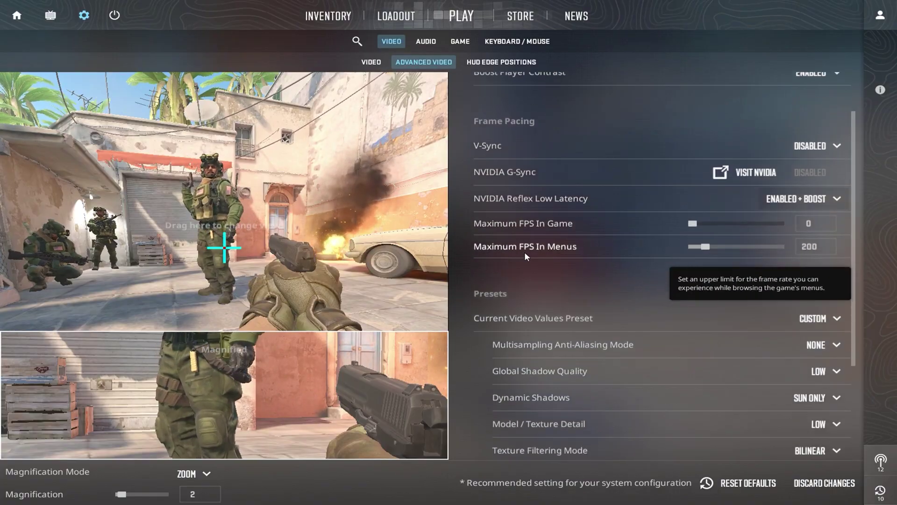
- Keep Global Shadow Quality at Low and Dynamic Shadows at Sun Only
scroll(524, 252, down, 2)
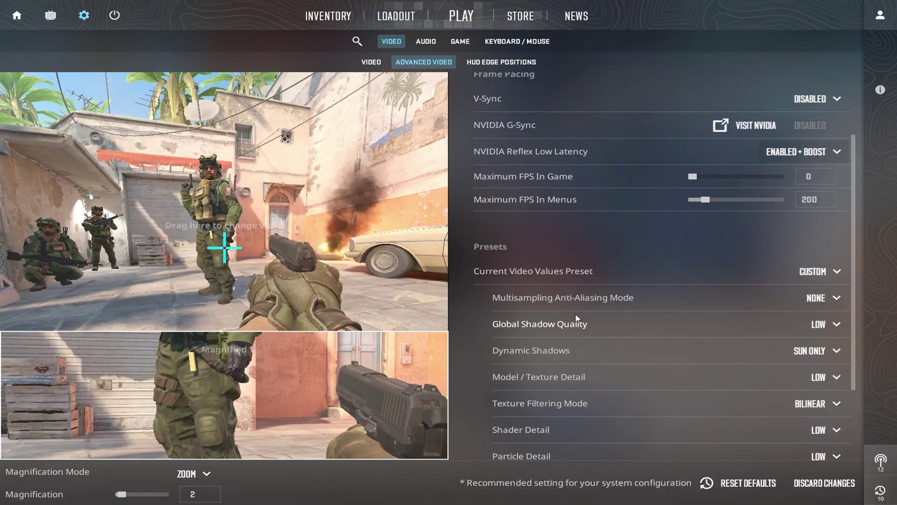
mouse_move(561, 309)
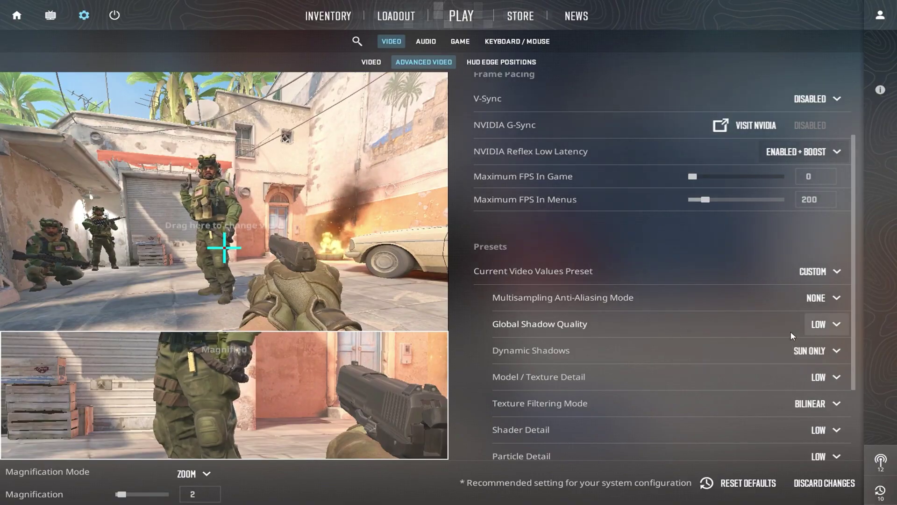
click(817, 330)
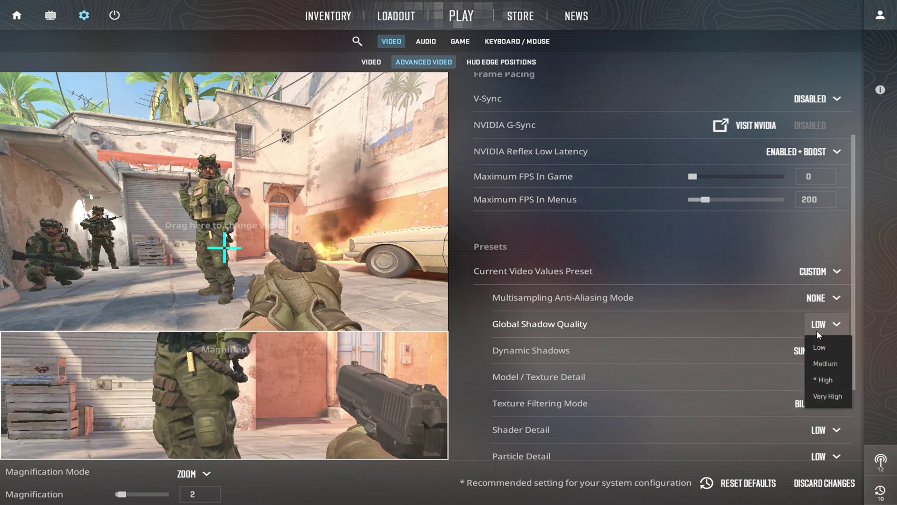
click(817, 330)
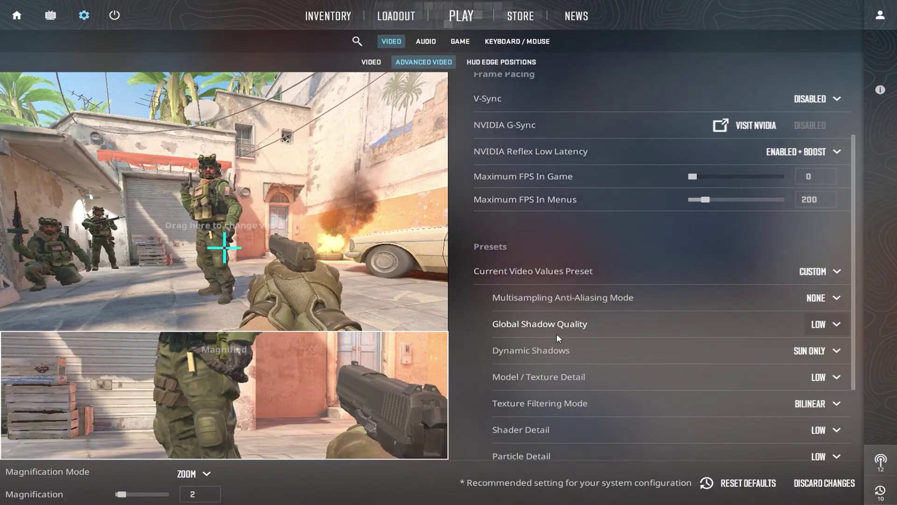
click(836, 350)
click(836, 351)
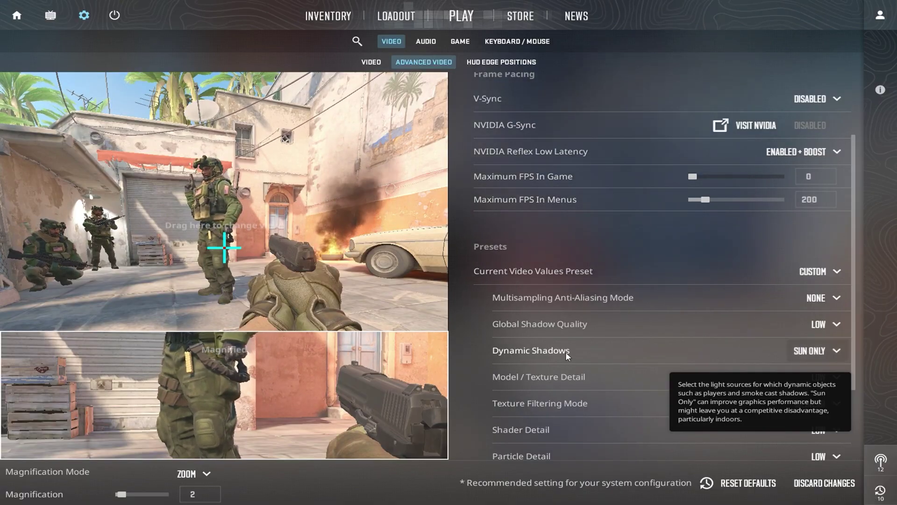
- Keep Model / Texture Detail at Low and Texture Filtering Mode at Bilinear
scroll(566, 351, down, 3)
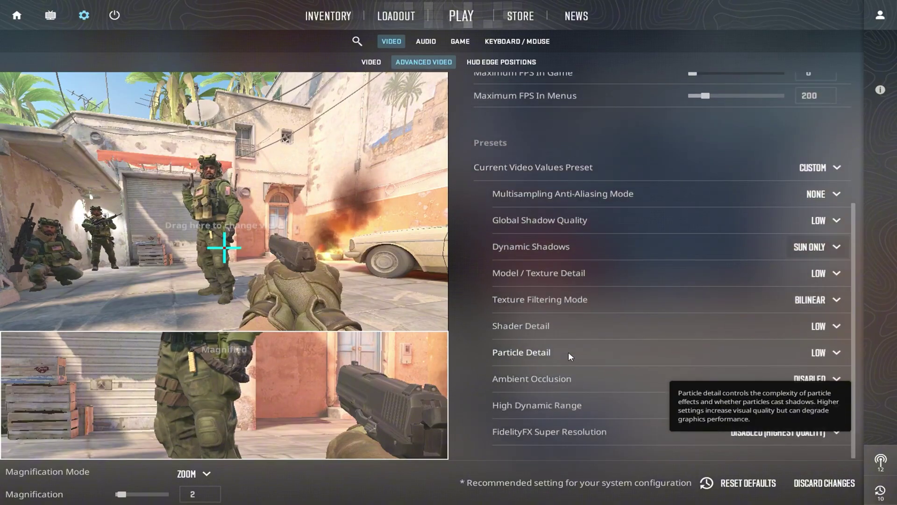
mouse_move(503, 255)
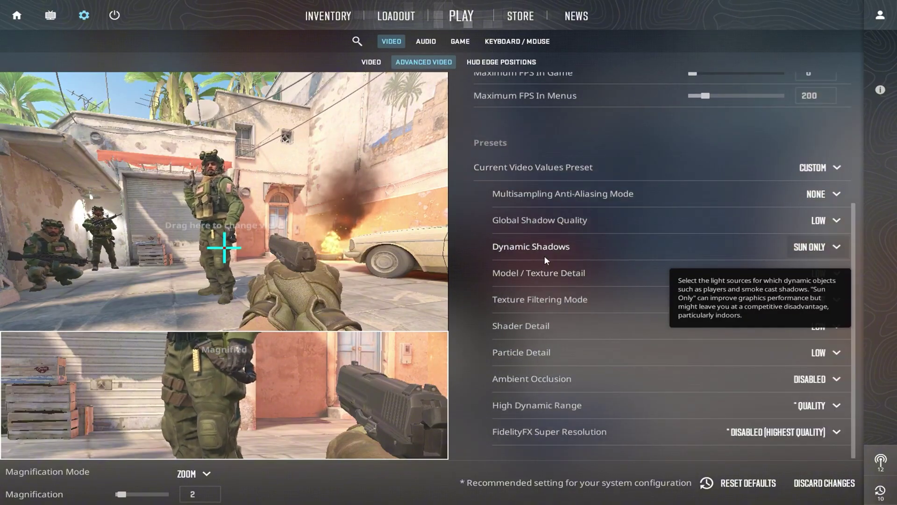
mouse_move(554, 280)
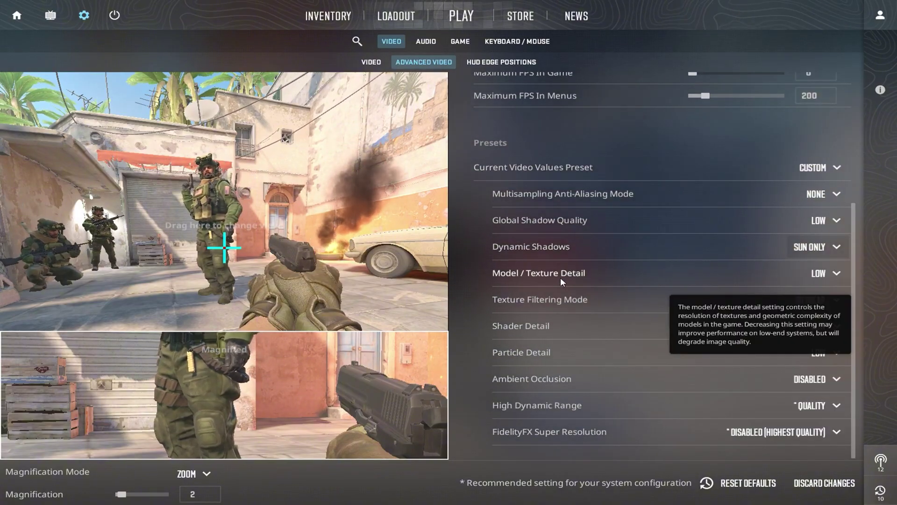
click(835, 275)
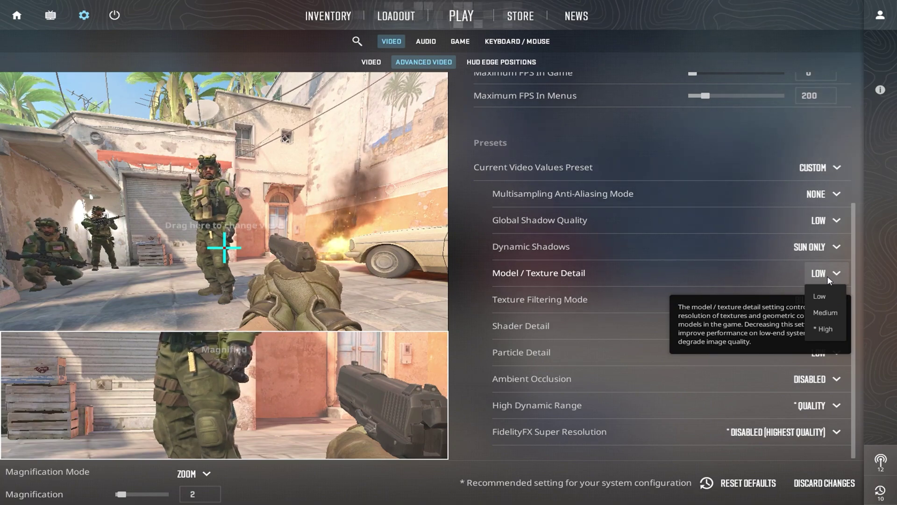
click(829, 274)
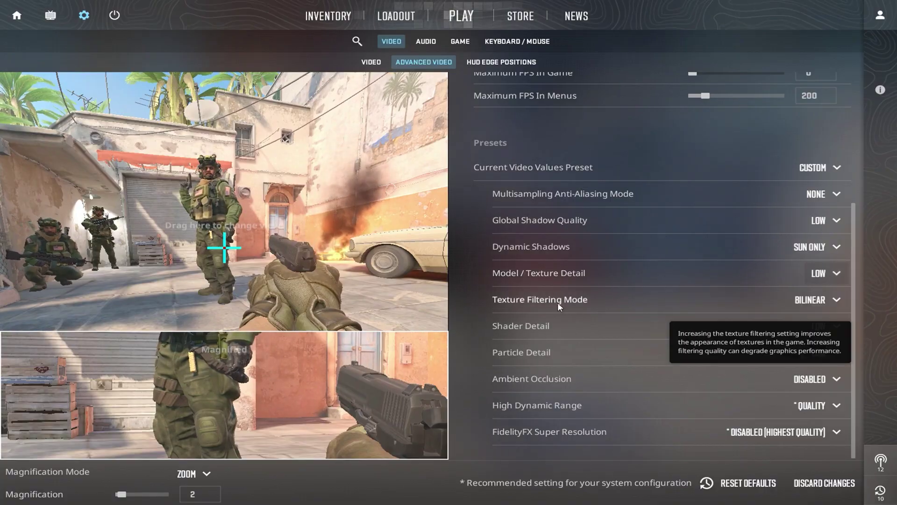
click(818, 300)
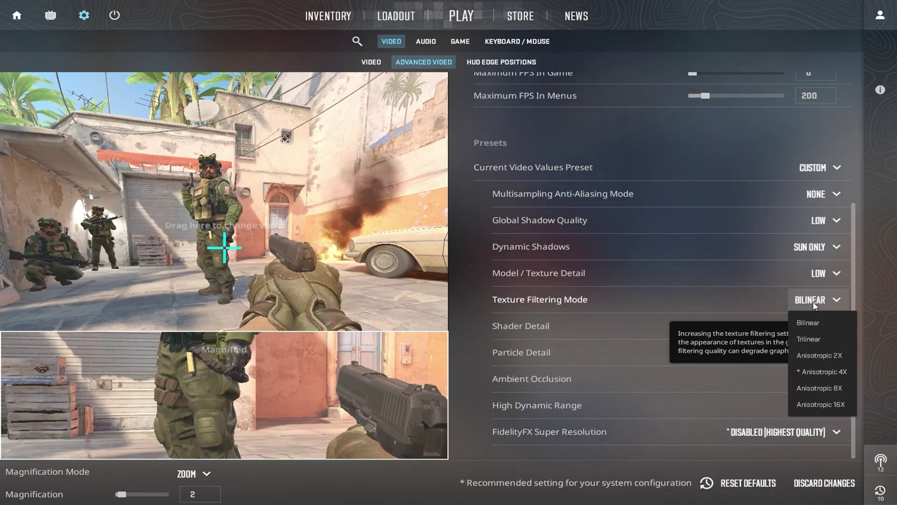
click(814, 305)
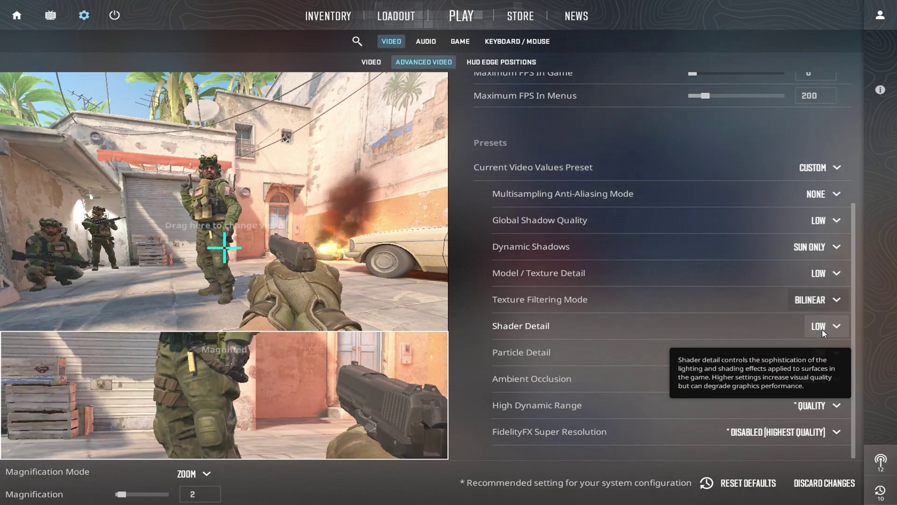
- Keep Shader Detail and Particle Detail both at Low
click(823, 329)
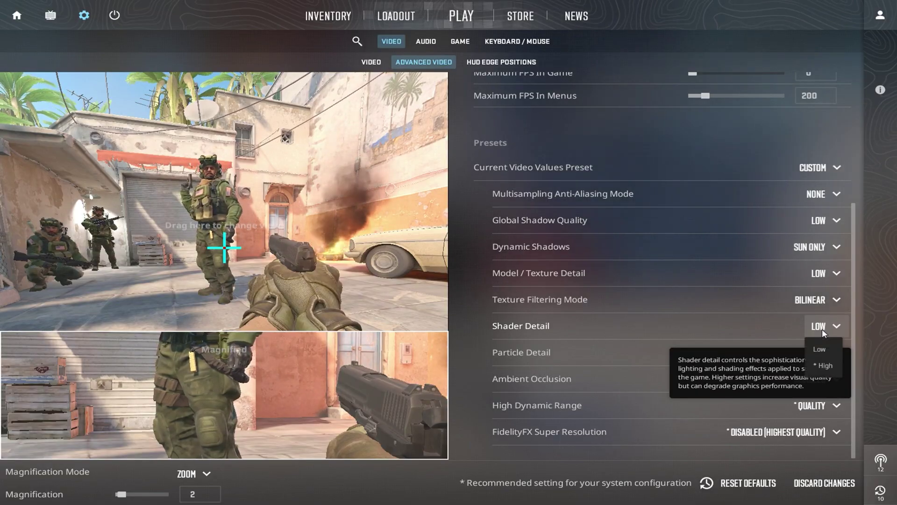
click(823, 329)
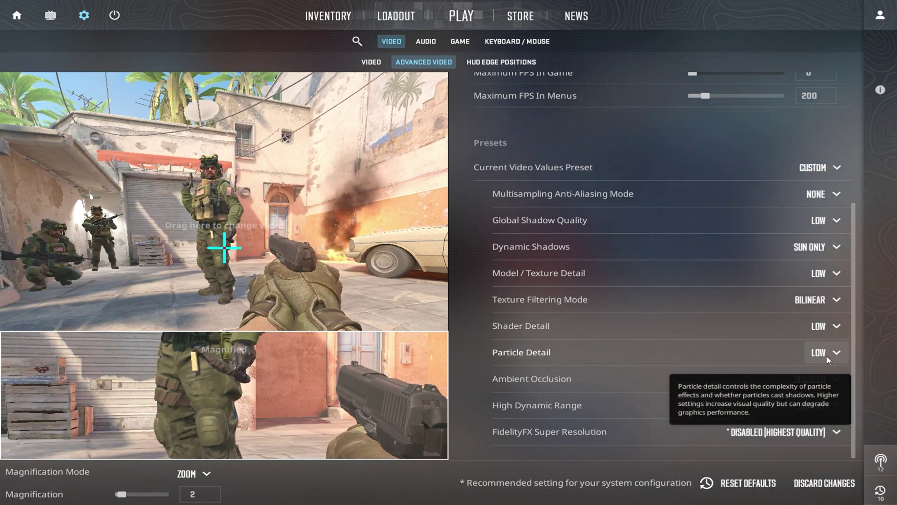
click(826, 355)
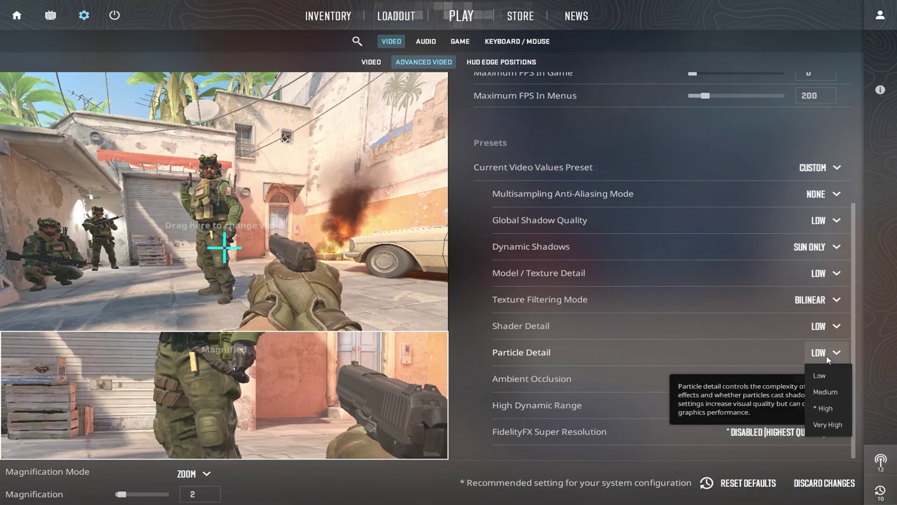
click(826, 355)
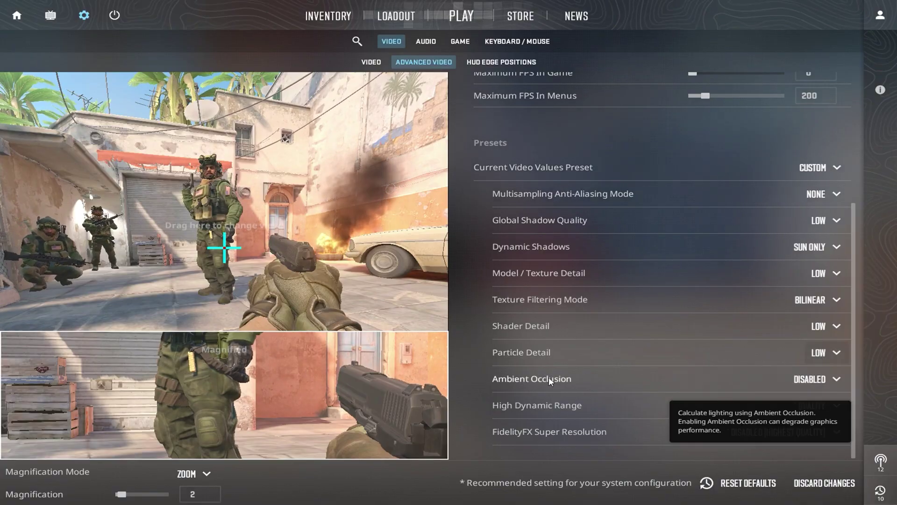
click(810, 380)
click(807, 382)
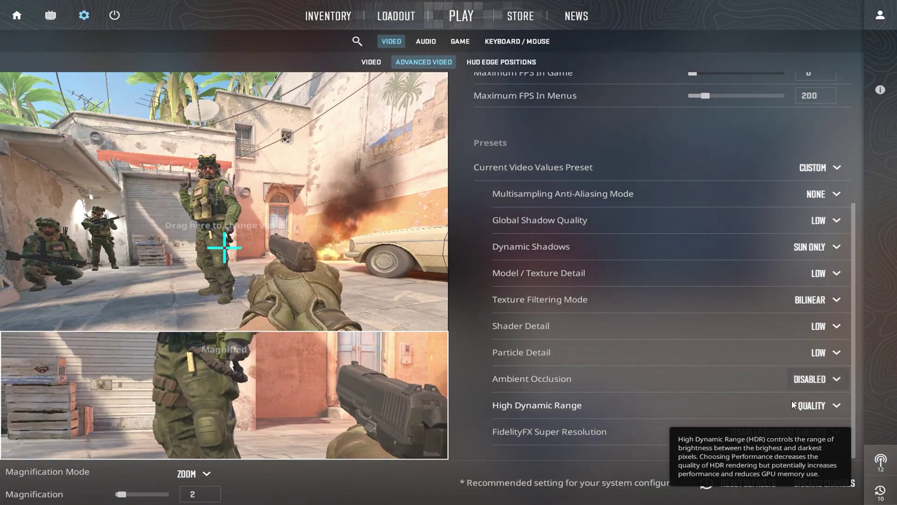
click(820, 405)
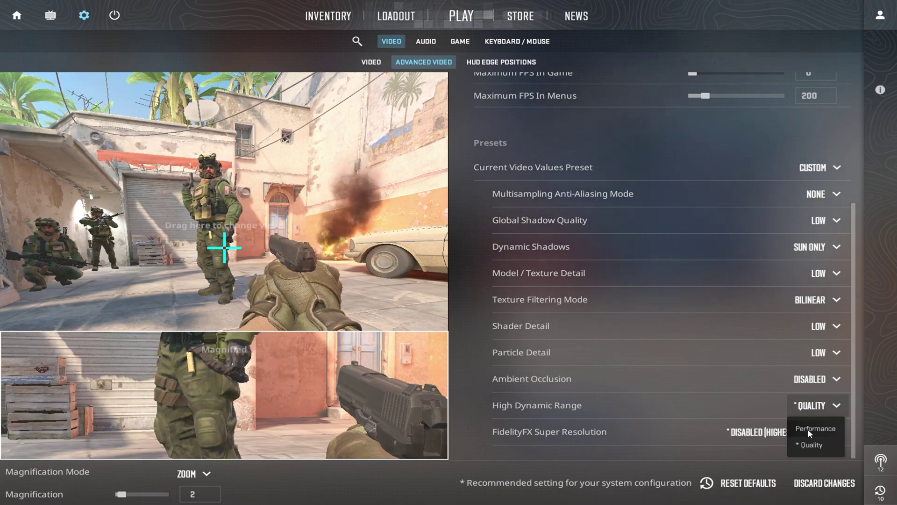
click(812, 444)
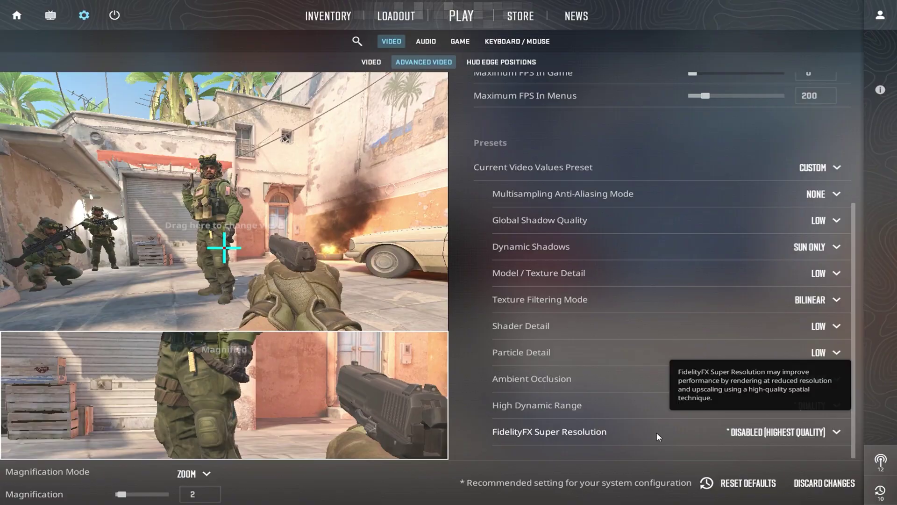
click(791, 434)
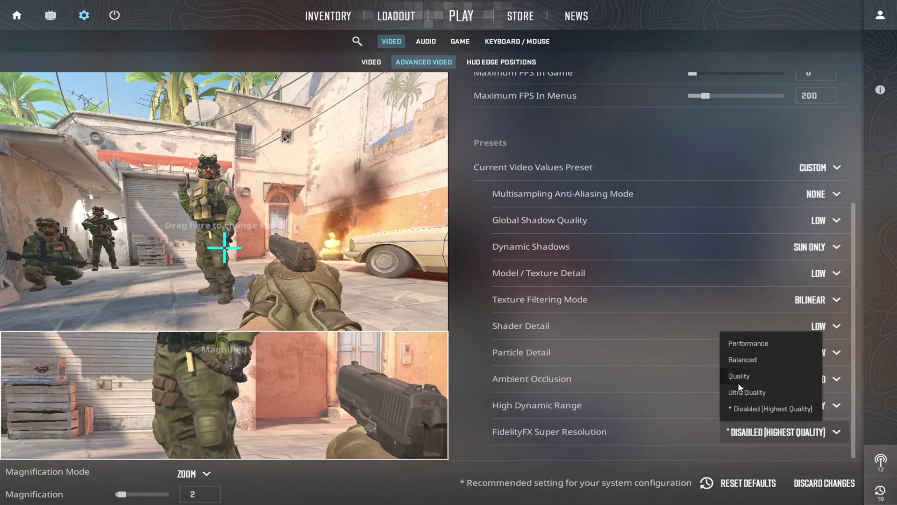
click(758, 410)
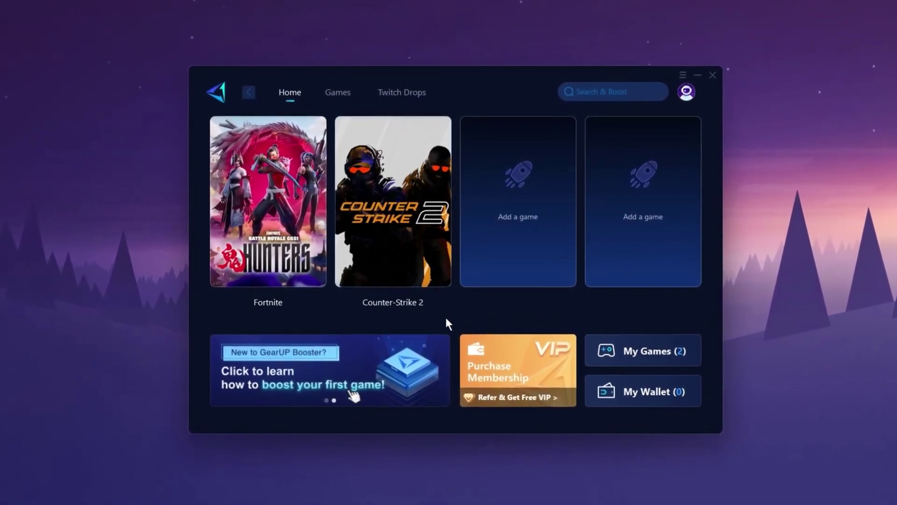
- Launch Boost on the Counter-Strike 2 card in GearUP Booster's Home tab
mouse_move(414, 281)
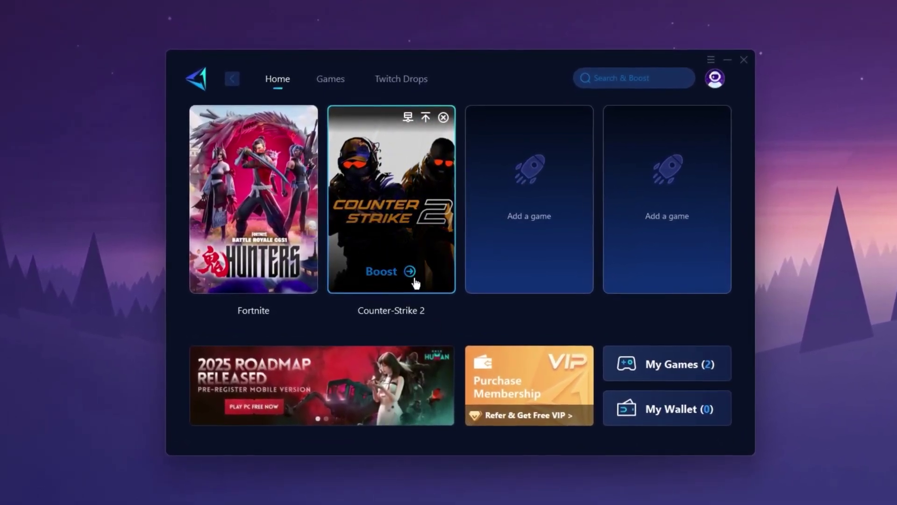
click(414, 279)
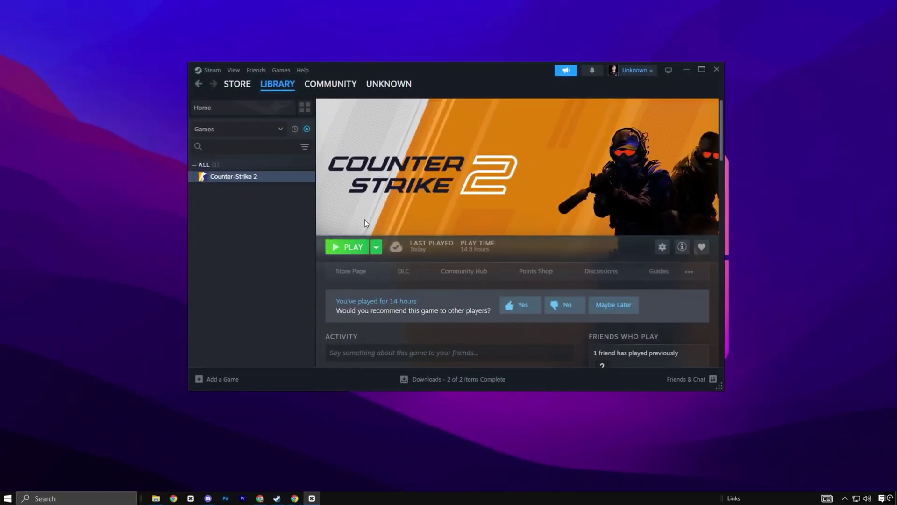
- Clear the download cache in Steam Settings > Downloads and confirm the client restart
click(200, 71)
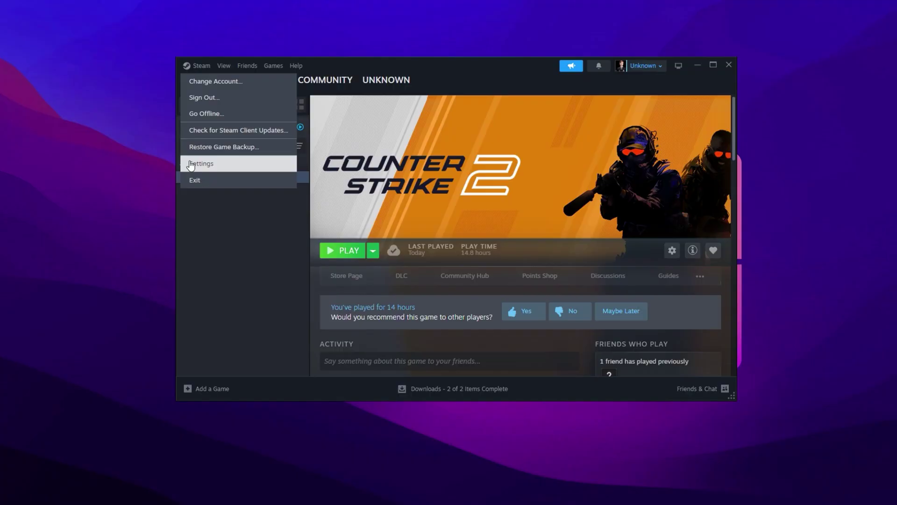
click(207, 164)
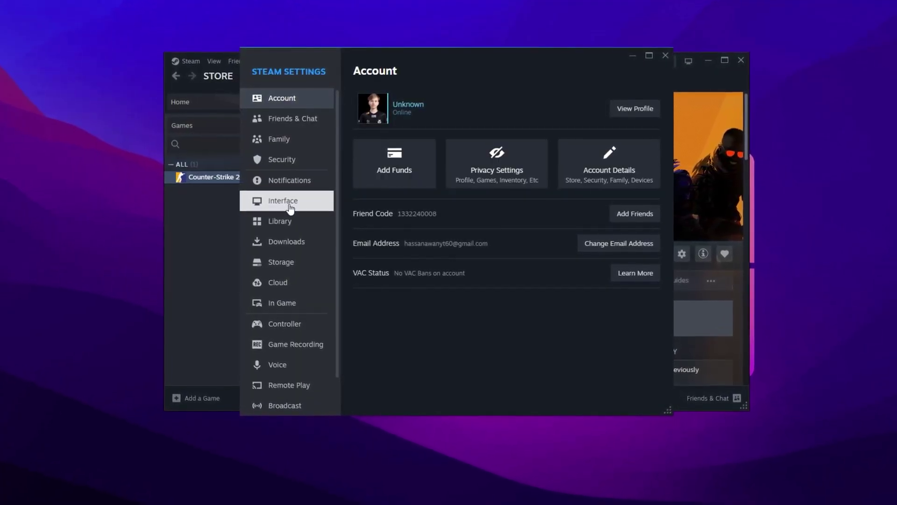
click(286, 243)
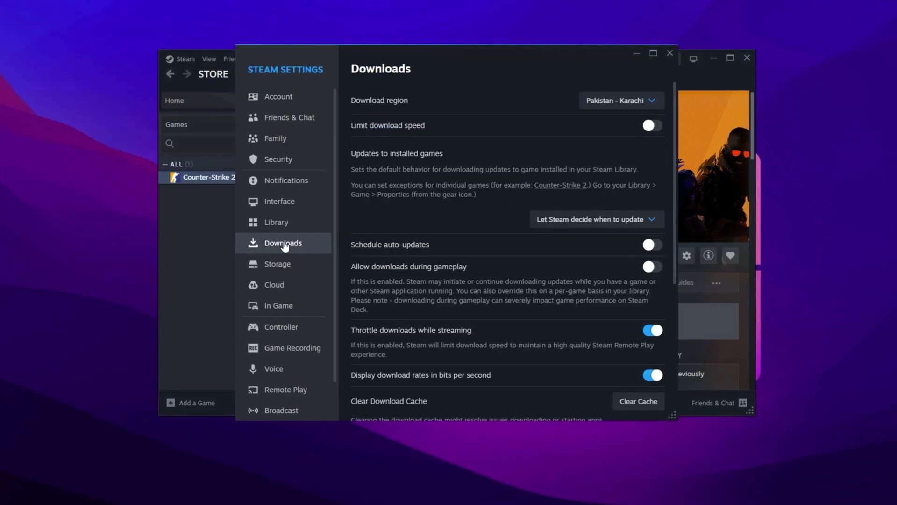
scroll(531, 319, down, 3)
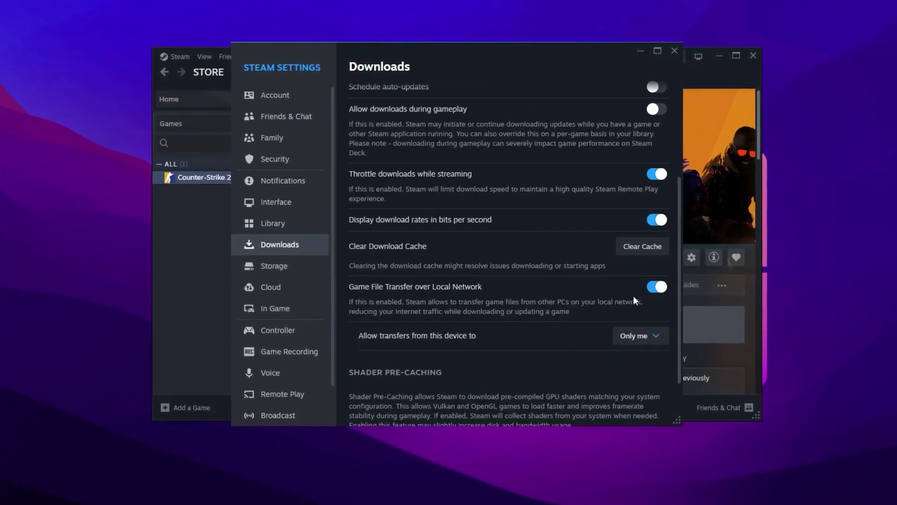
click(638, 252)
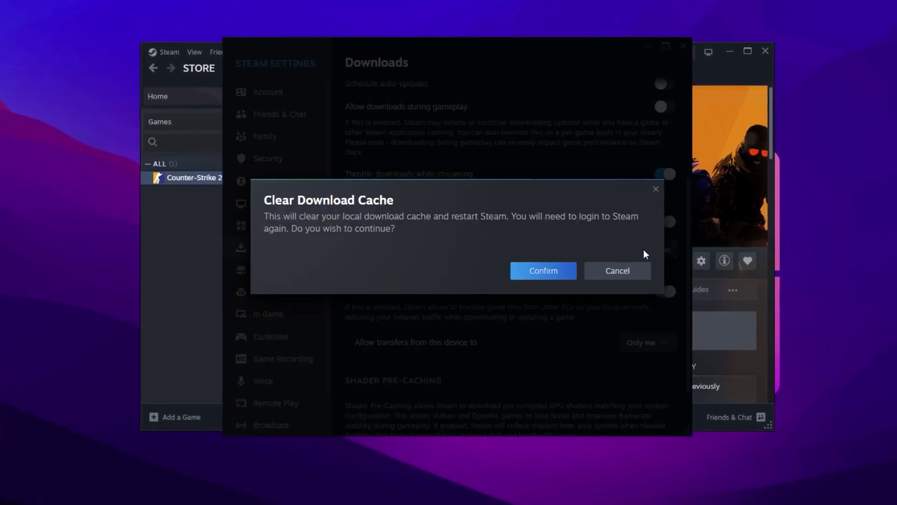
click(549, 275)
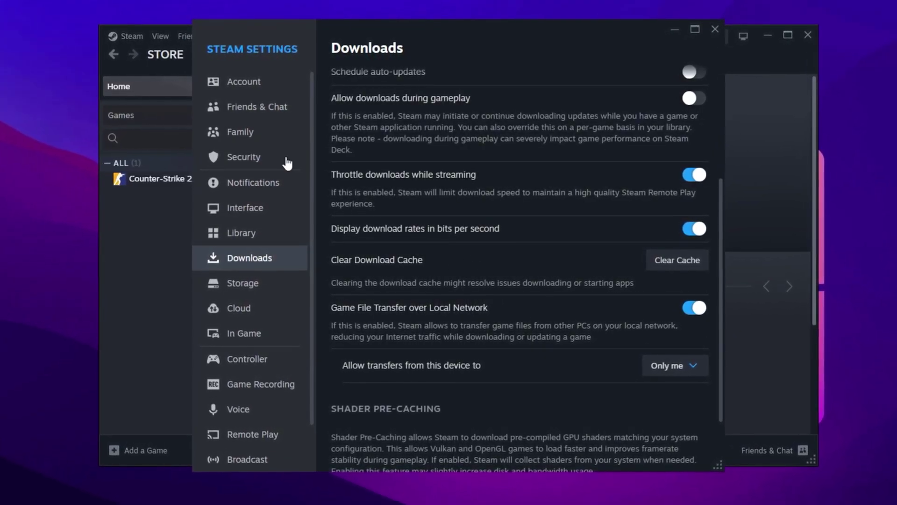
- Go through the Friends & Chat, Interface and Library pages, then close Steam Settings
click(233, 107)
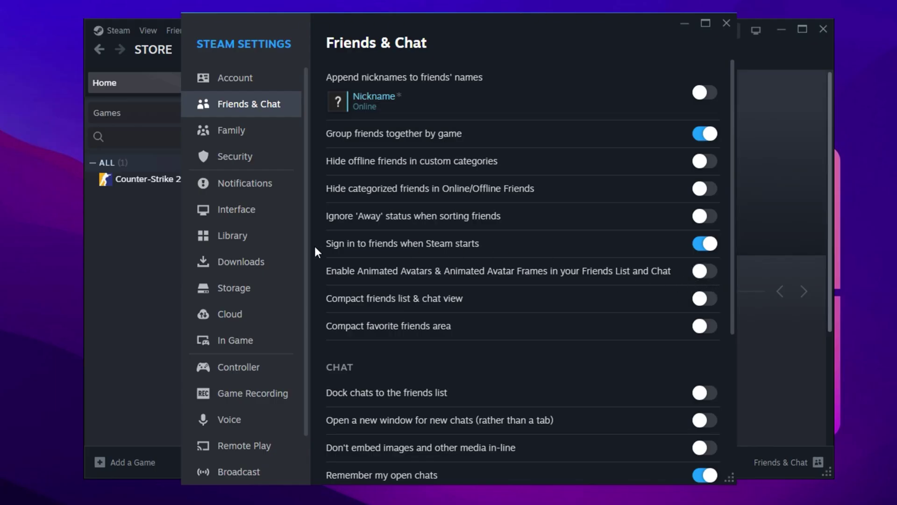
click(228, 217)
scroll(635, 399, down, 2)
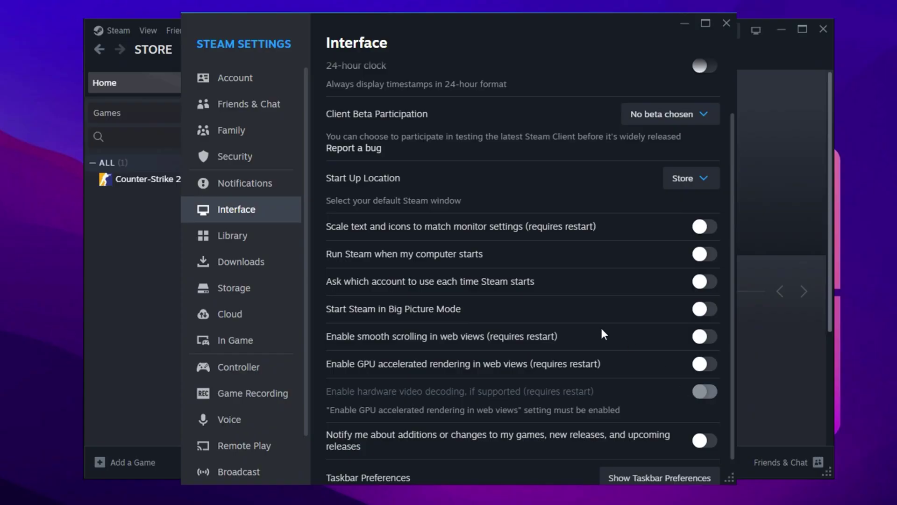
click(263, 239)
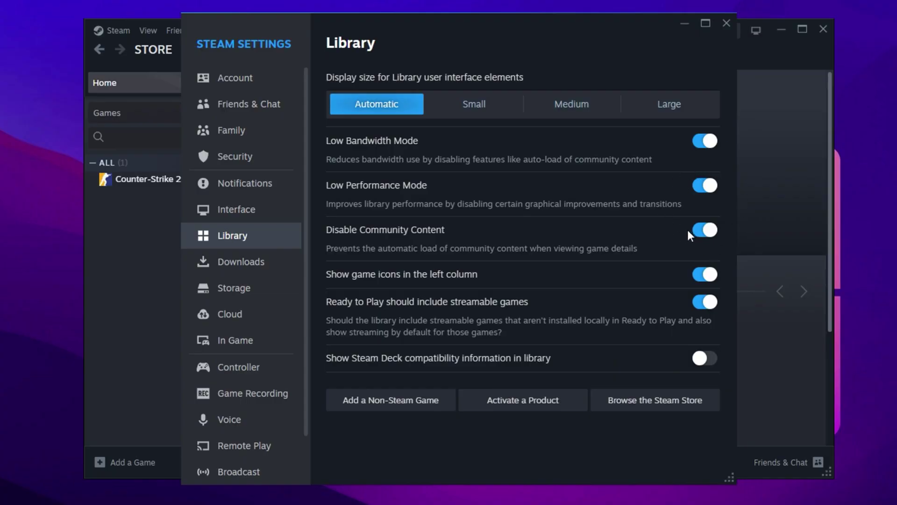
click(726, 23)
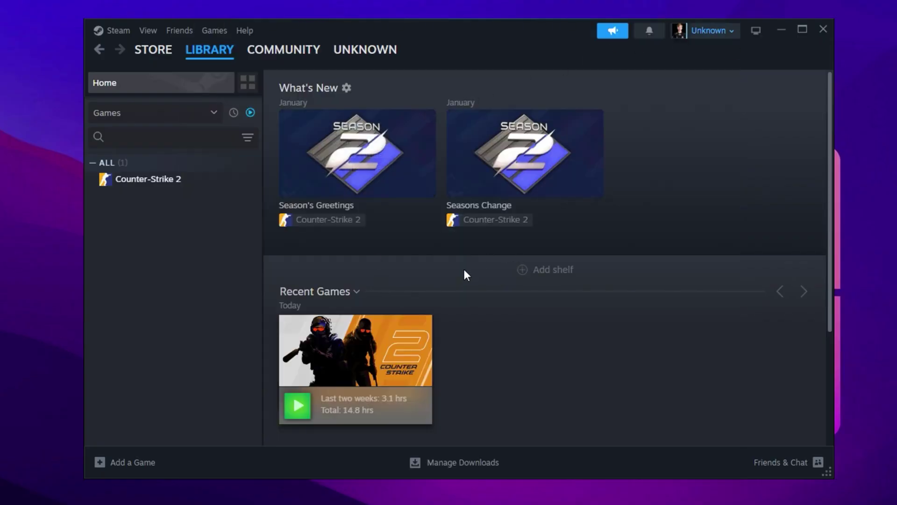